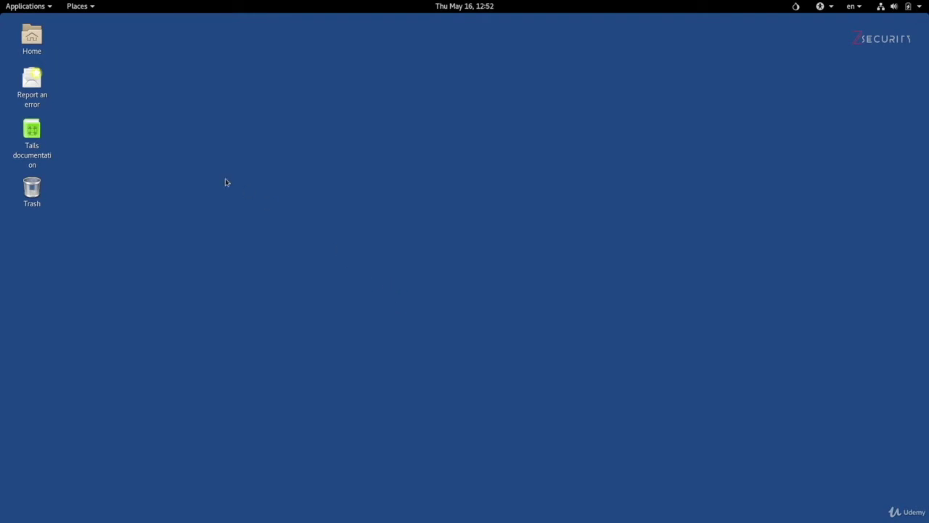
Launch Tor Browser from Applications > Favorites and let it load the Tails welcome page.
left_click(30, 12)
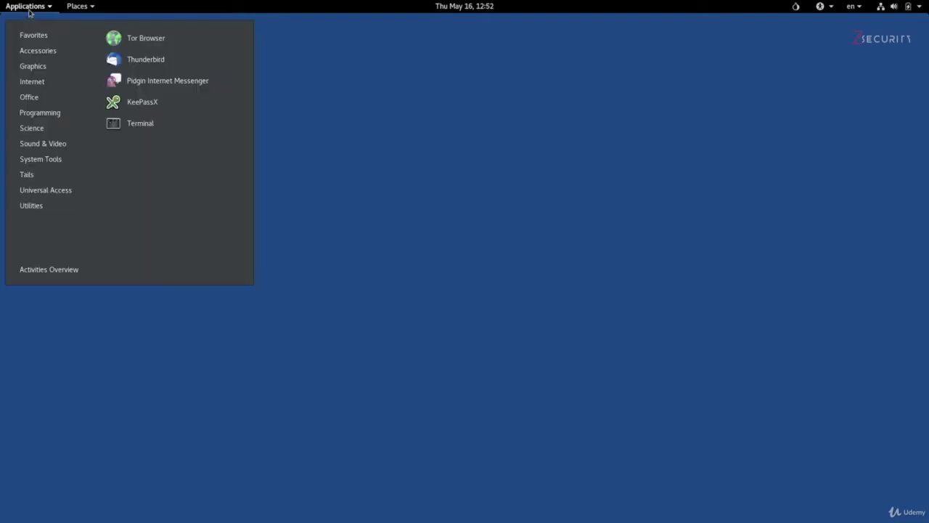
left_click(146, 39)
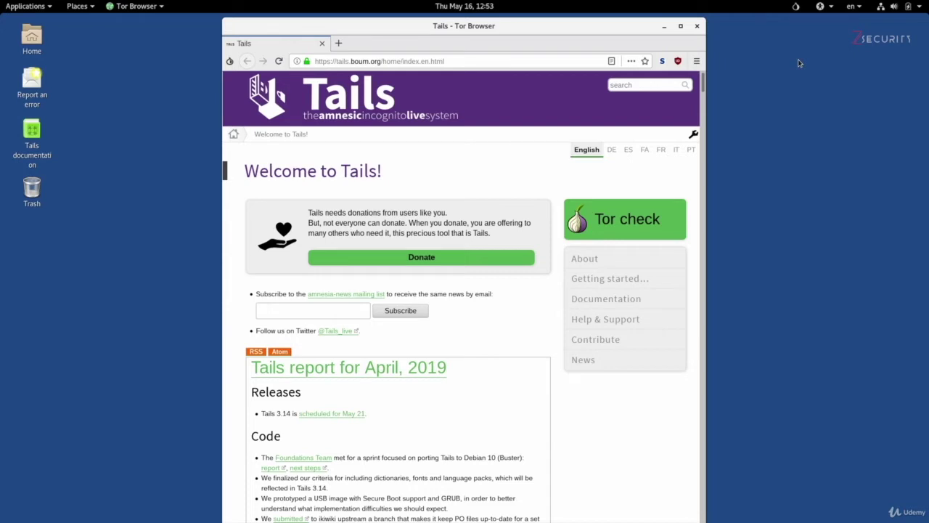
Load check.torproject.org from the 'check' address suggestion to confirm the browser uses Tor.
left_click(798, 7)
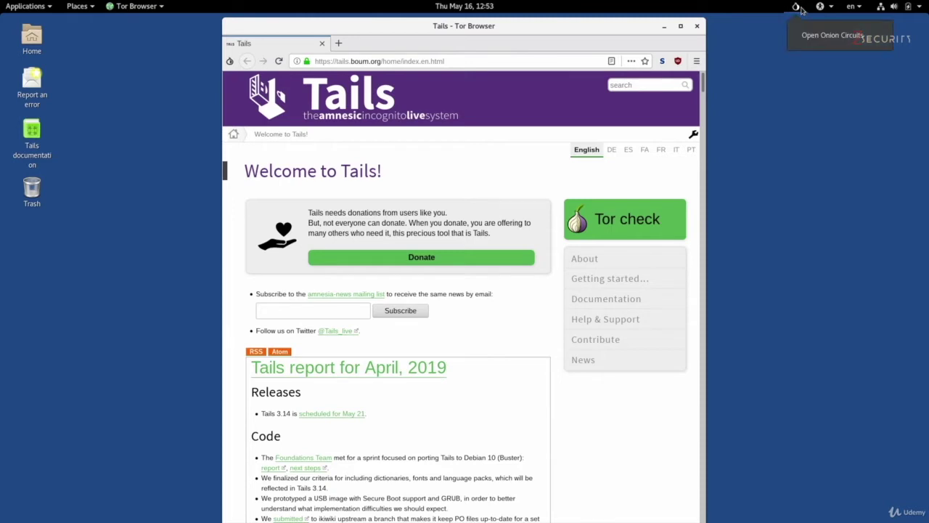
left_click(801, 9)
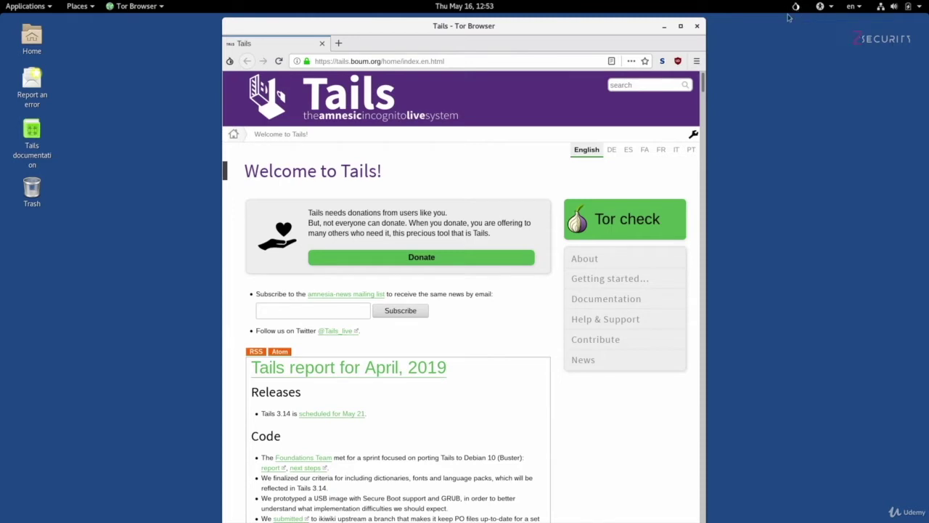
left_click(477, 61)
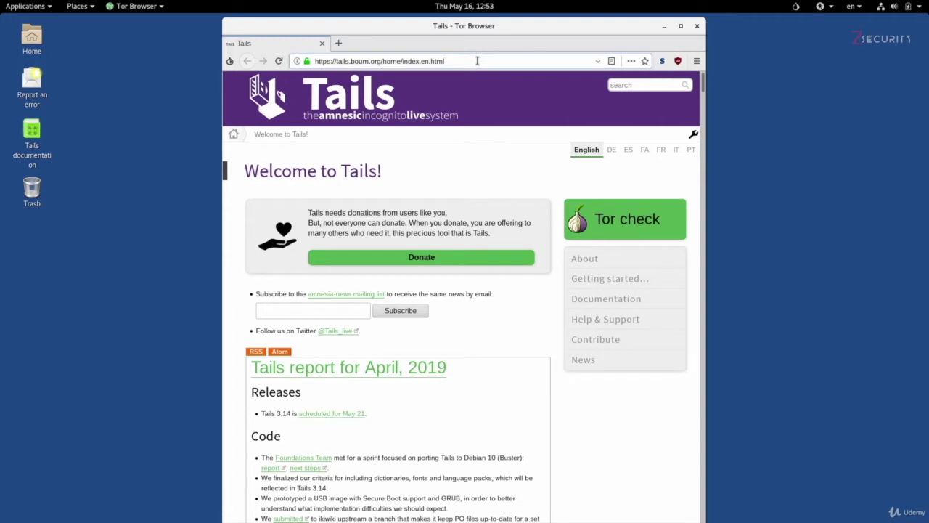
key("ctrl+a")
key("BackSpace")
type("check")
key("Down")
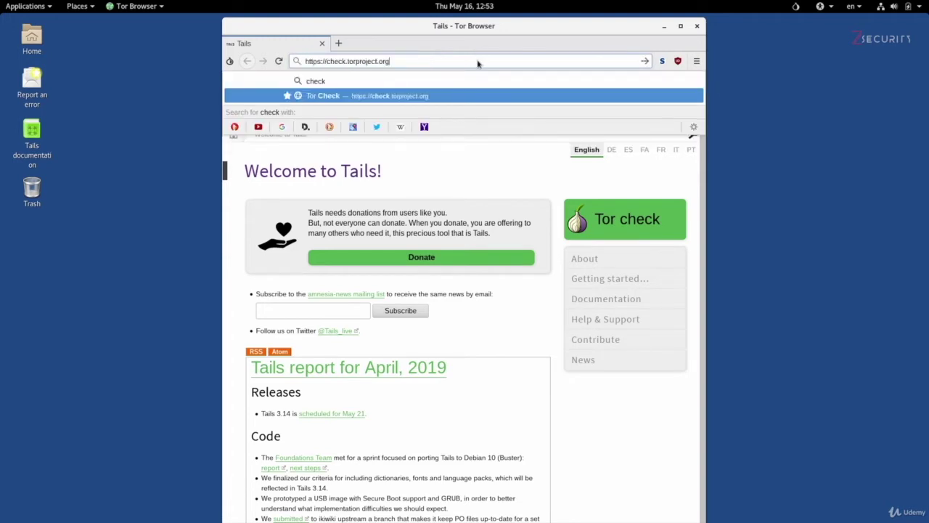
key("Return")
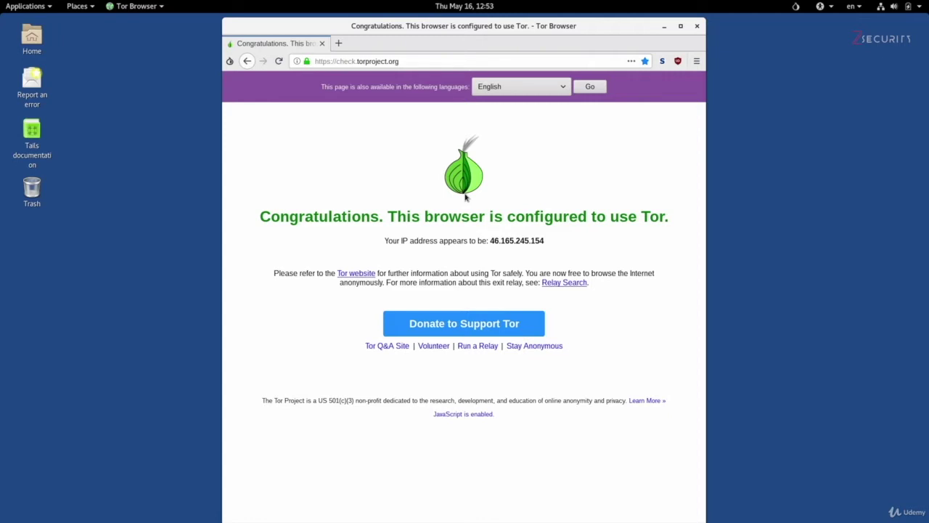
left_click(229, 62)
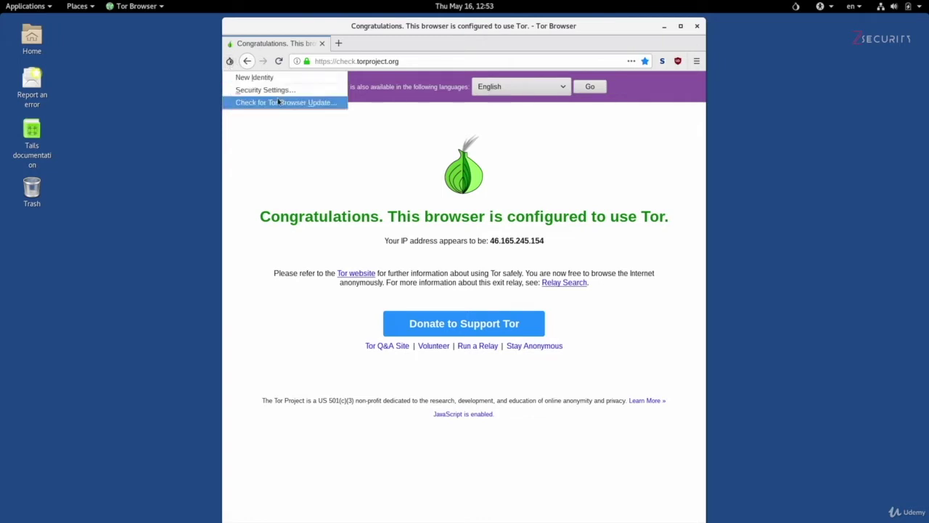
Inspect the site's Tor circuit and the browser's main menu without changing anything.
left_click(303, 61)
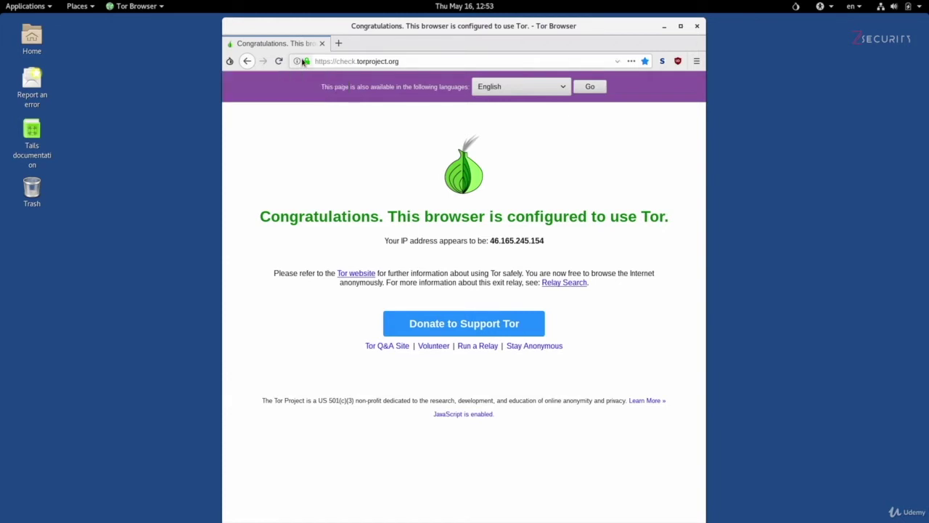
left_click(304, 62)
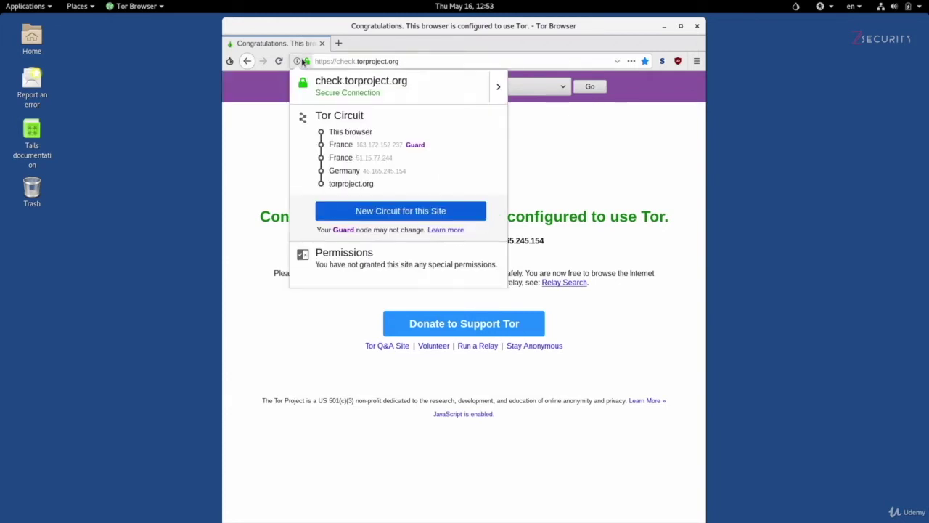
left_click(697, 62)
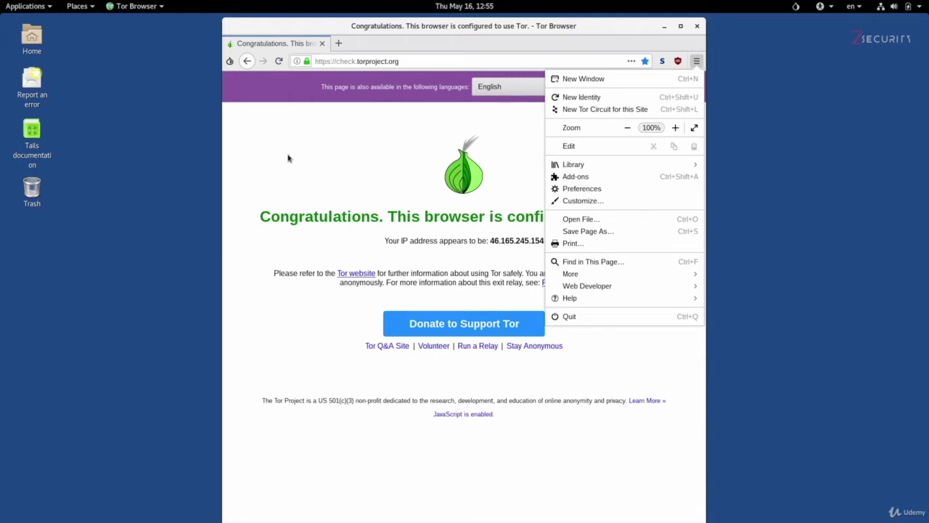
left_click(274, 135)
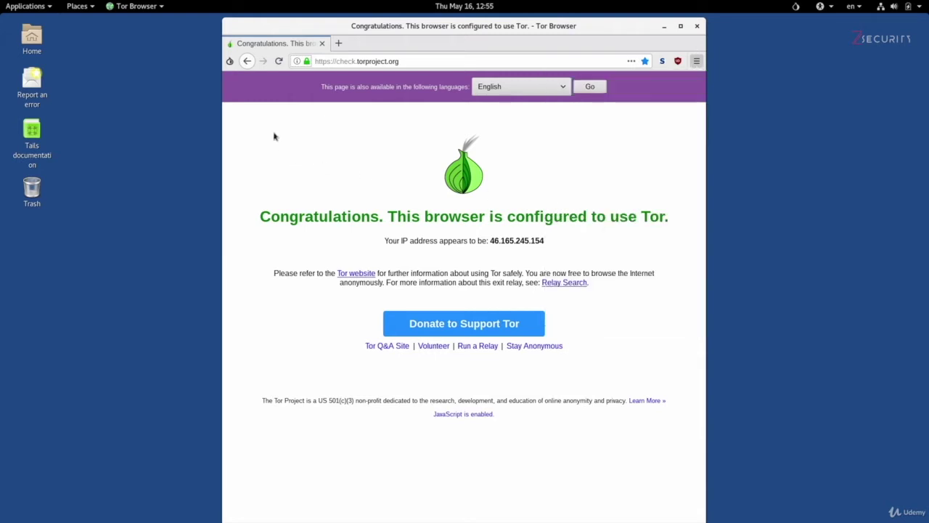
In Security Settings, set the security level slider to Safest and confirm.
left_click(229, 61)
left_click(244, 90)
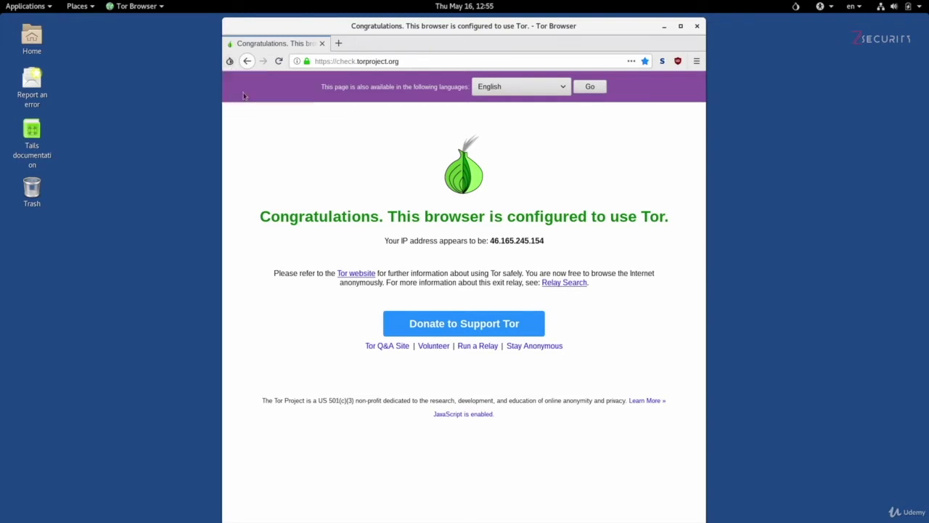
left_click_drag(361, 353, 358, 259)
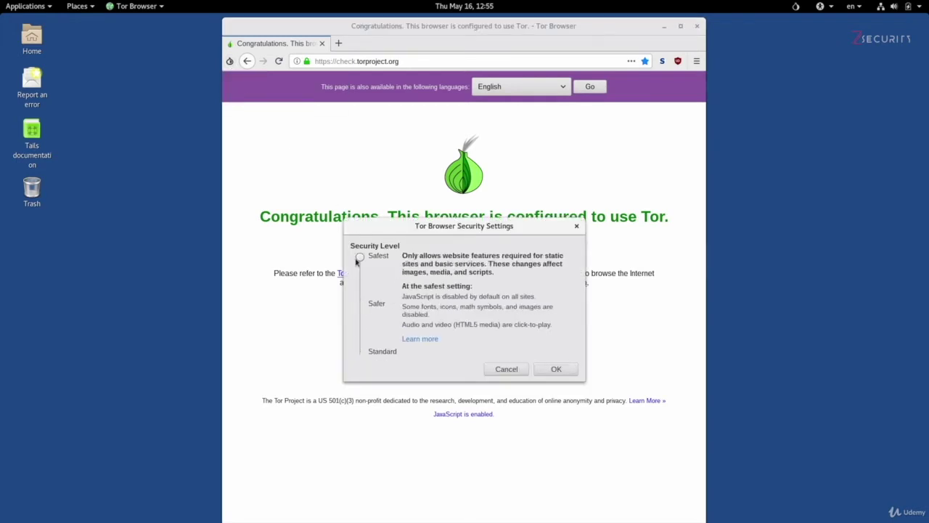
left_click(540, 372)
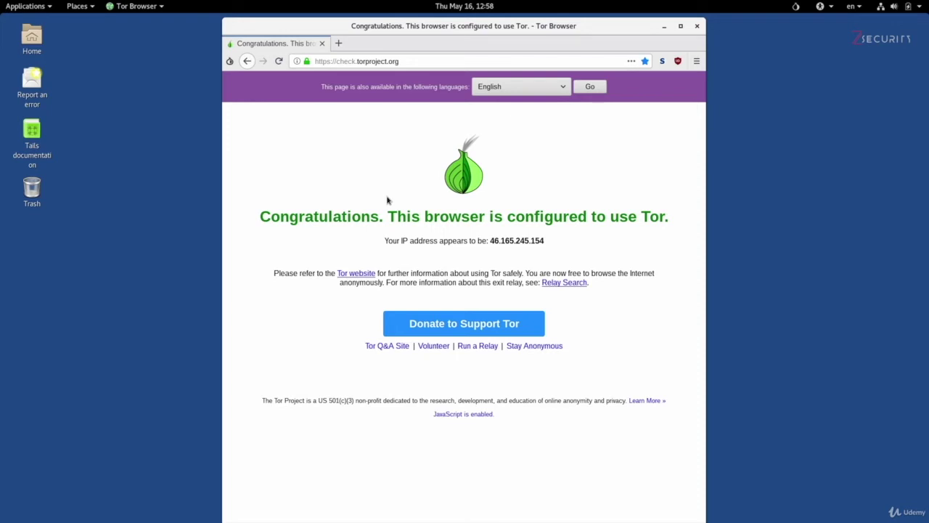
left_click(77, 8)
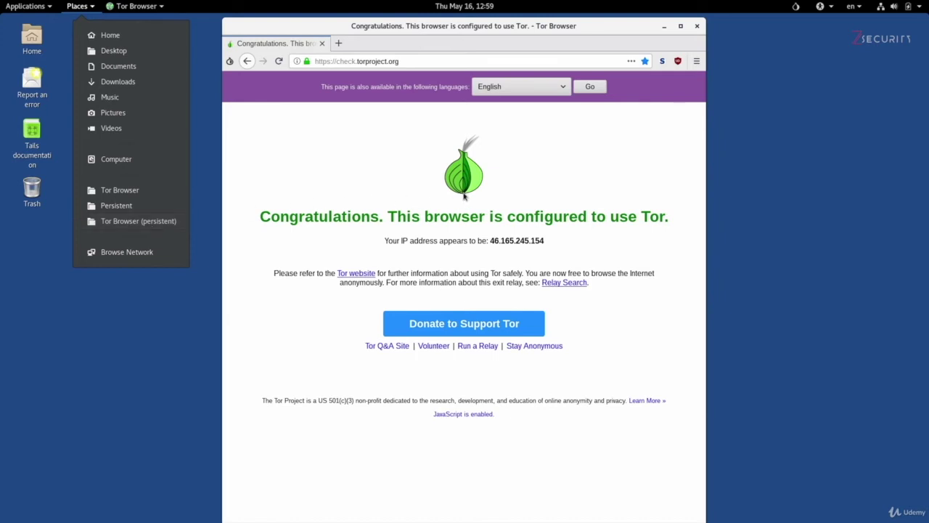
left_click(464, 195)
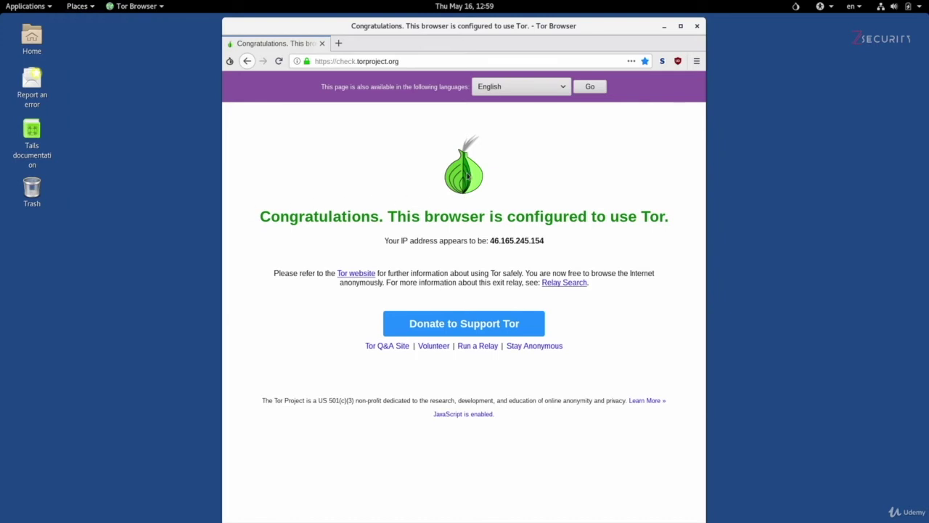
Save the onion logo image; Desktop and Music are refused with permission errors.
right_click(469, 176)
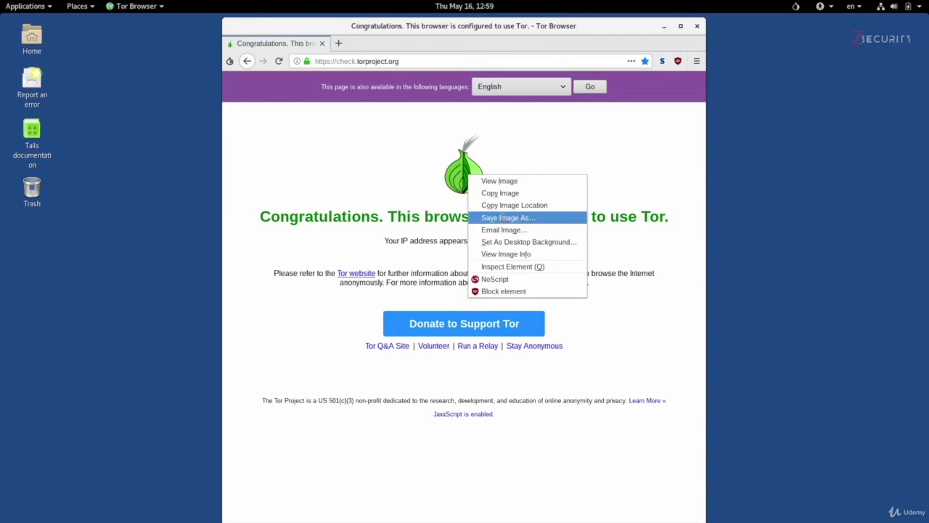
left_click(501, 218)
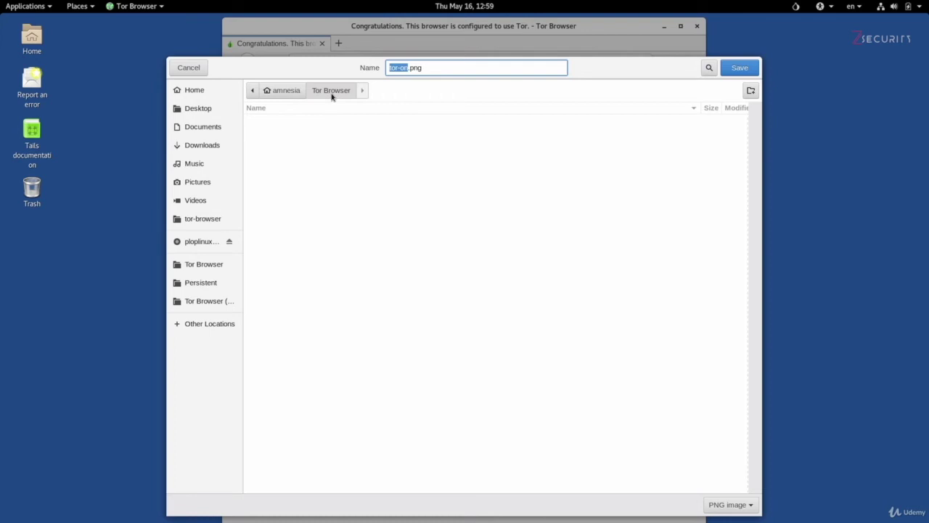
left_click(231, 110)
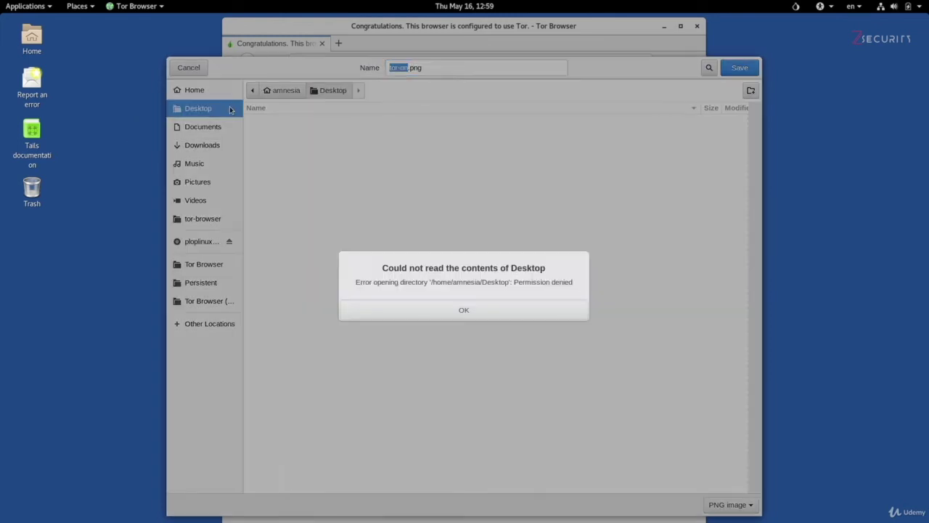
left_click(519, 314)
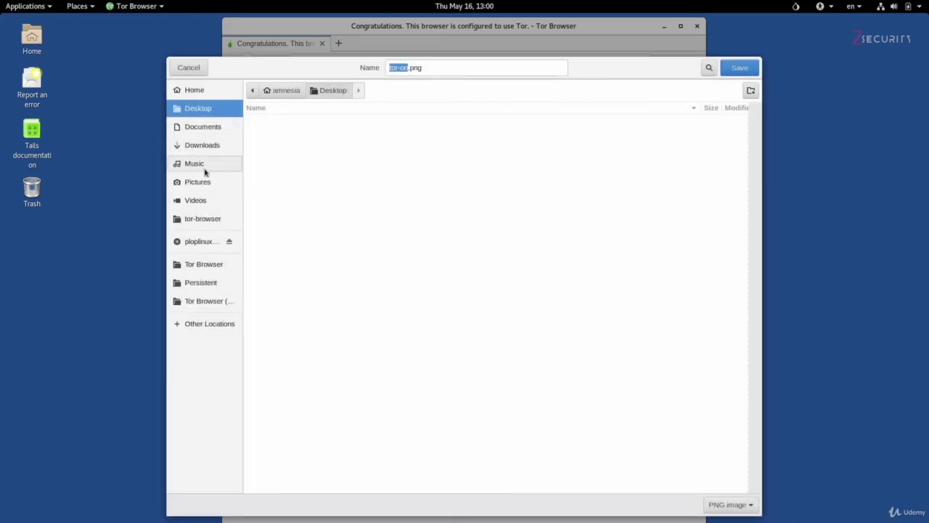
left_click(204, 172)
left_click(459, 314)
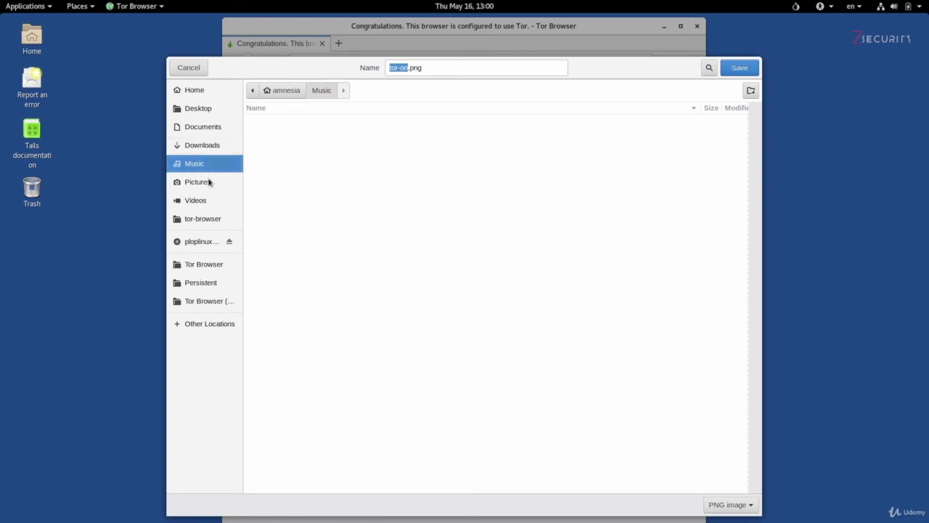
Save the image as tor-on.png into the home Tor Browser folder.
left_click(207, 221)
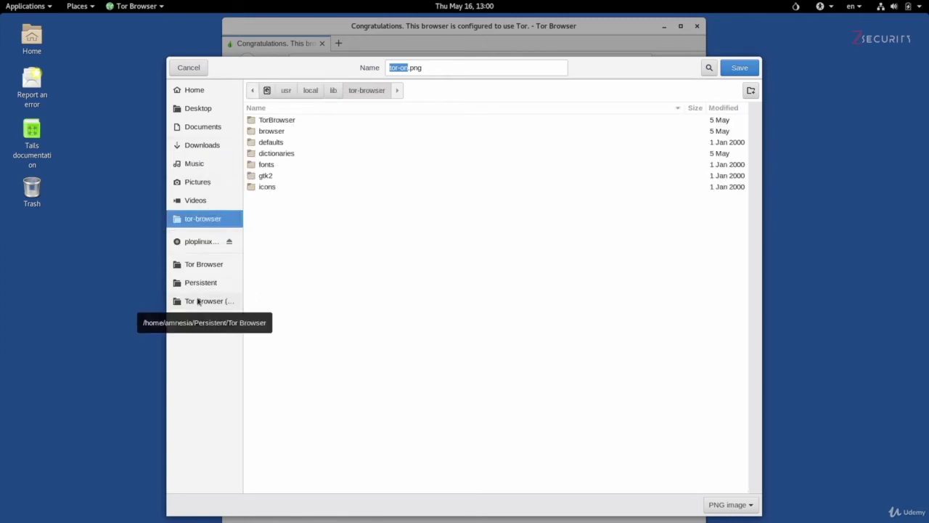
left_click(199, 300)
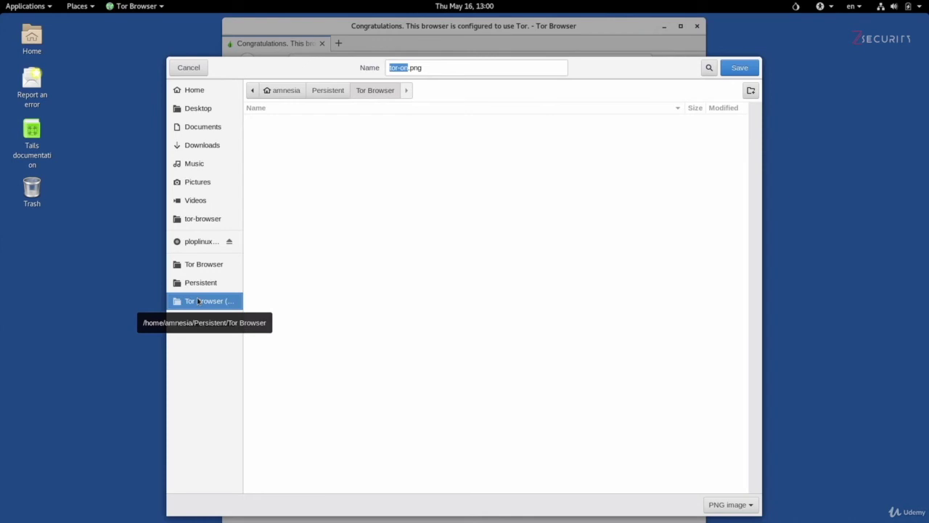
left_click(205, 267)
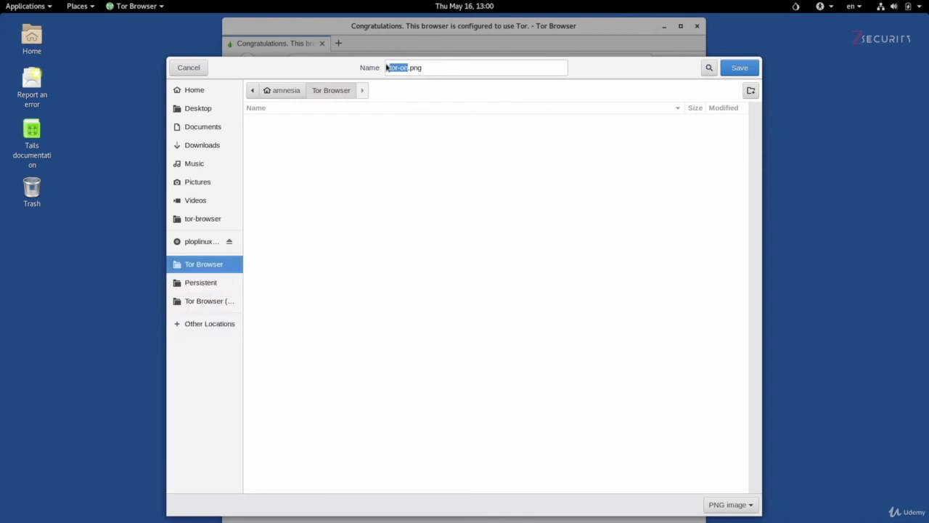
left_click(741, 73)
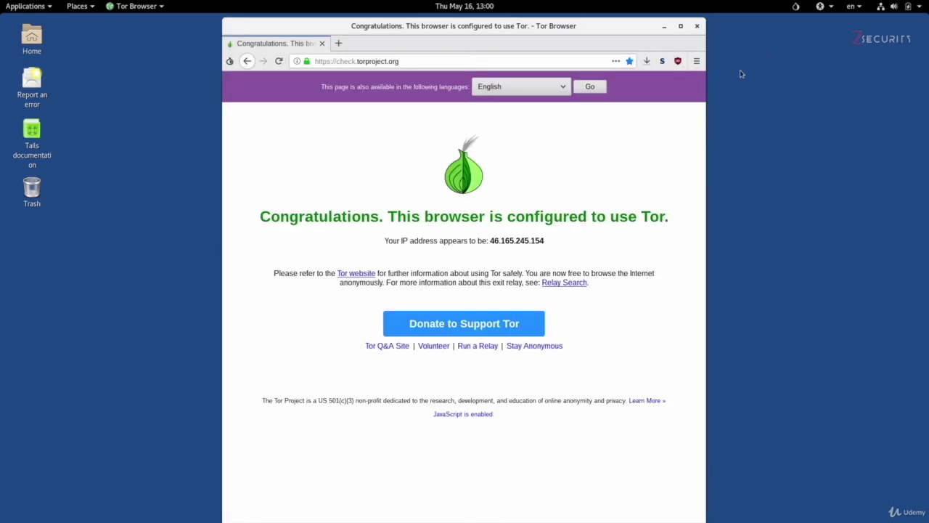
Open the Tor Browser folder from Places in Files and select tor-on.png to check its size.
left_click(87, 6)
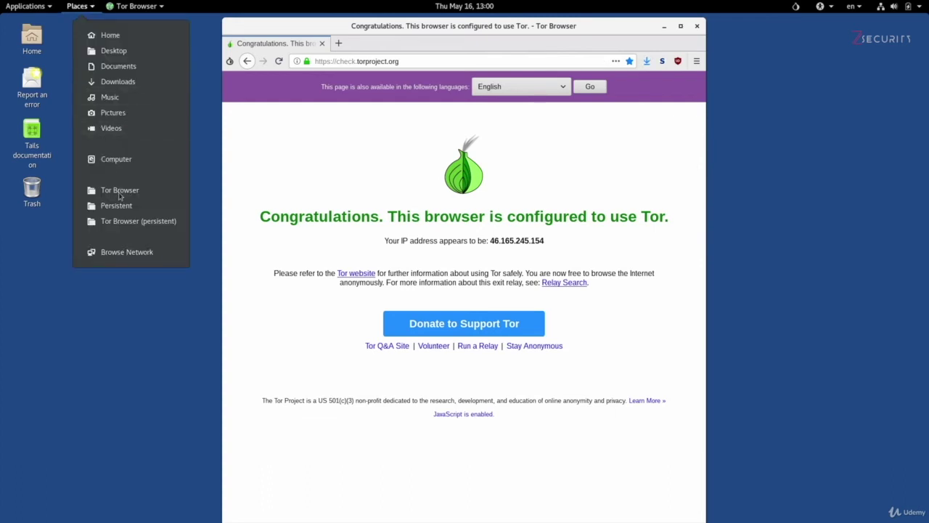
left_click(119, 190)
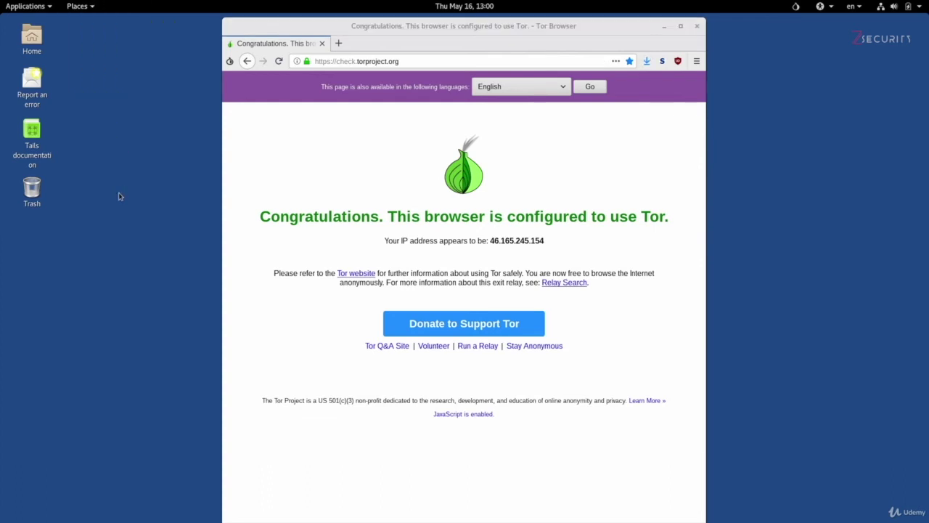
left_click(118, 64)
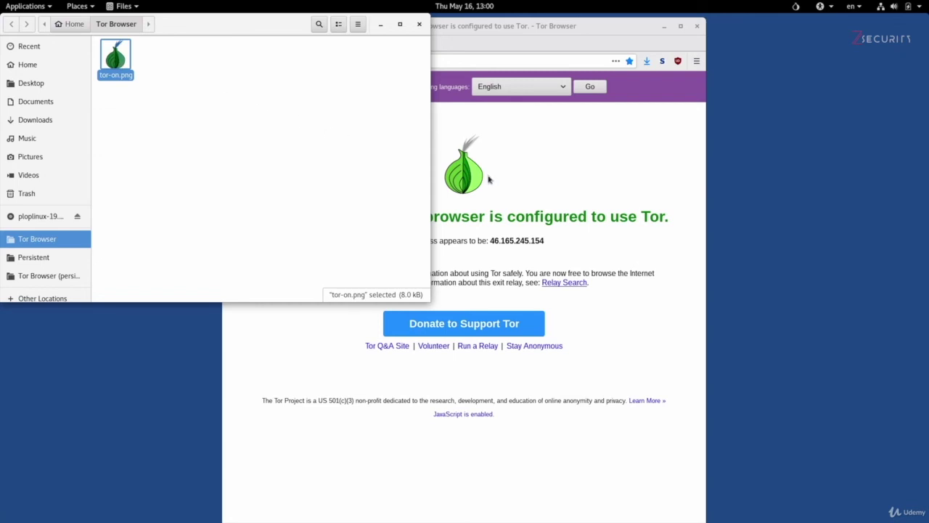
left_click(505, 196)
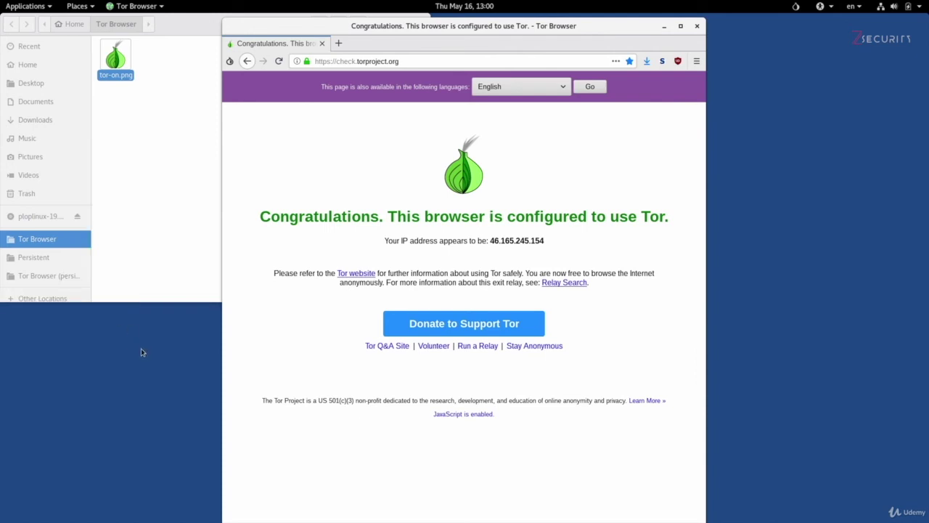
left_click(157, 106)
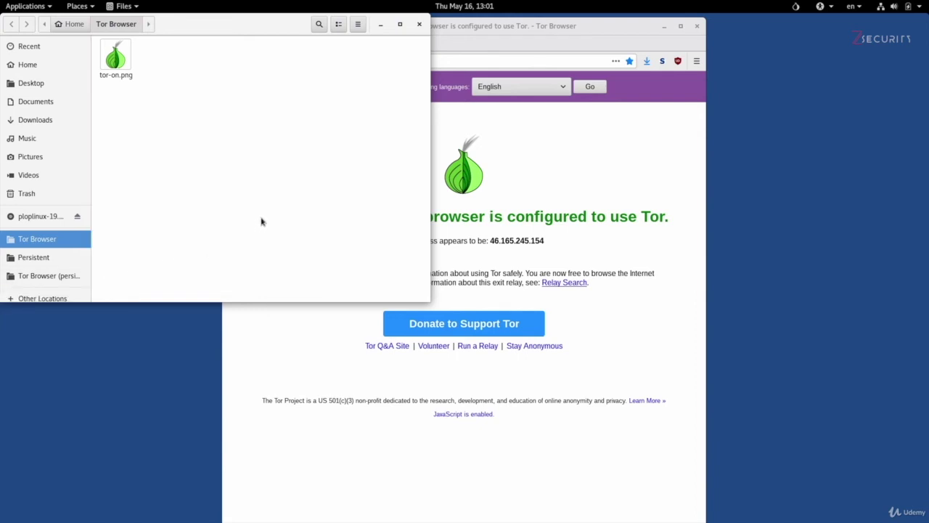
Open a new tab and load tinyupload.com.
left_click(524, 191)
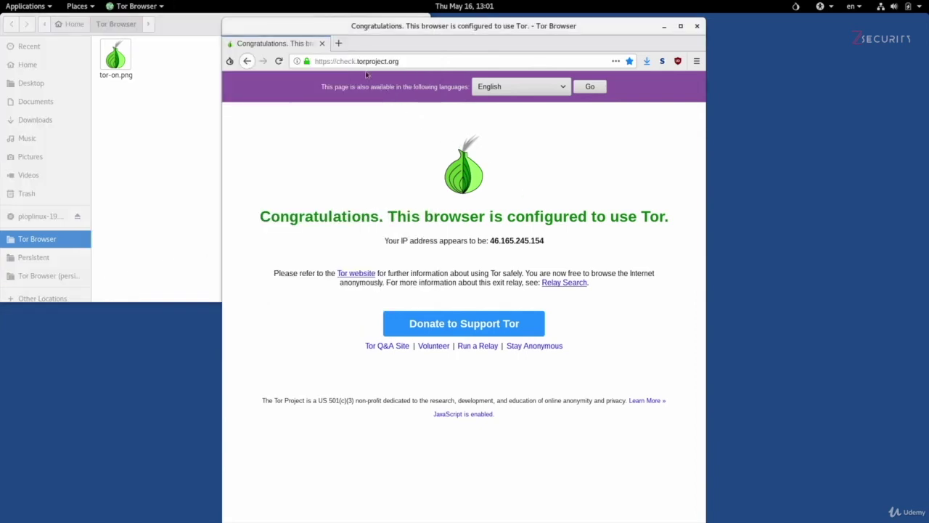
left_click(339, 43)
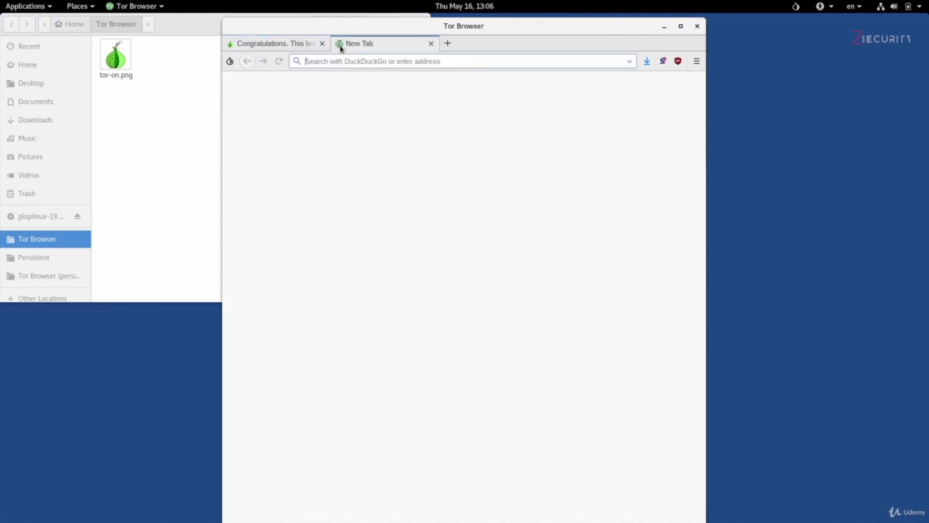
type("tiny")
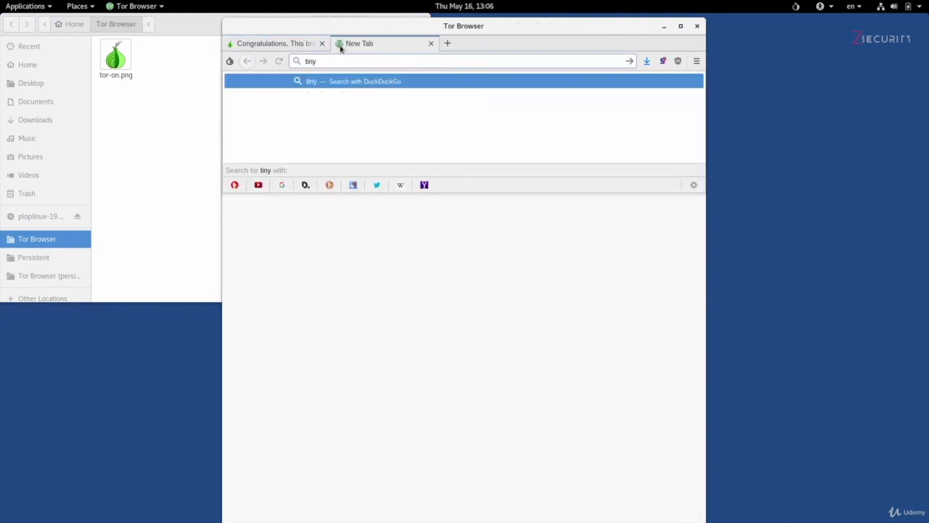
type("upload.com")
key("Return")
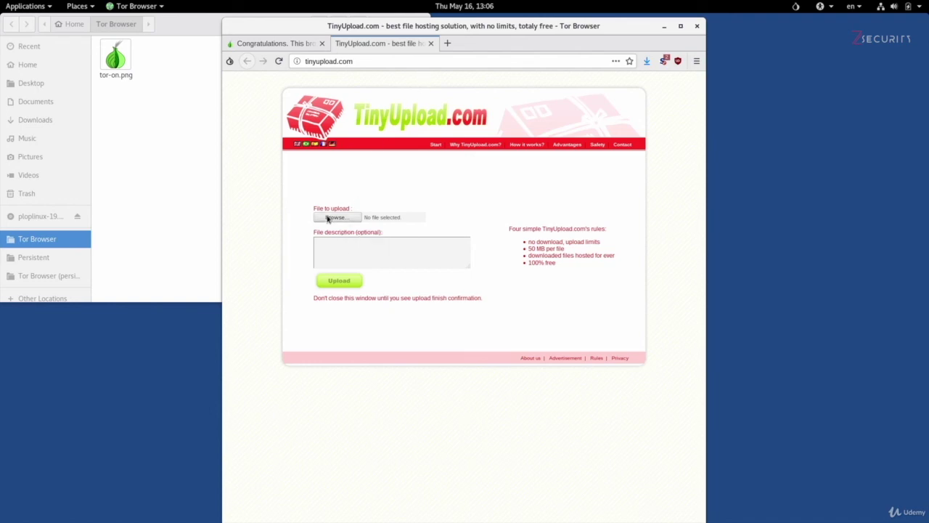
Open the upload file picker; Documents and Downloads are refused with permission errors.
left_click(327, 218)
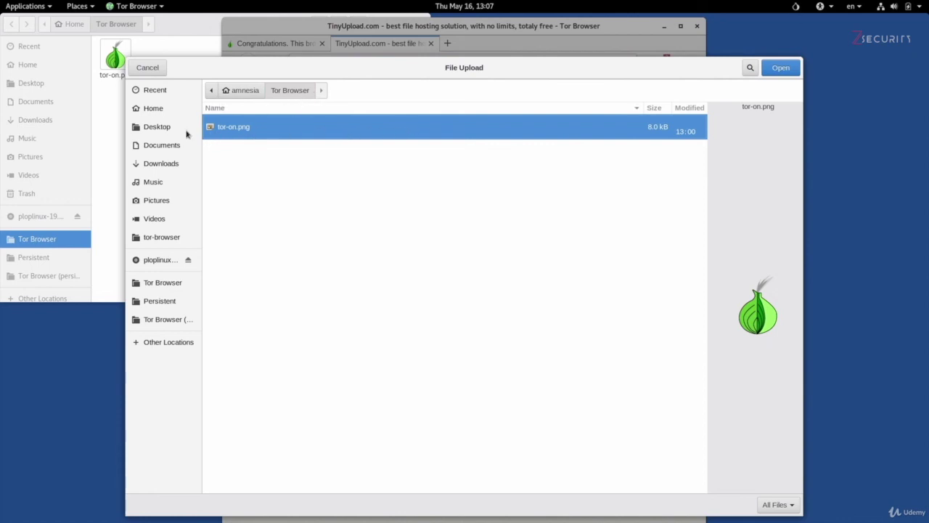
left_click(174, 146)
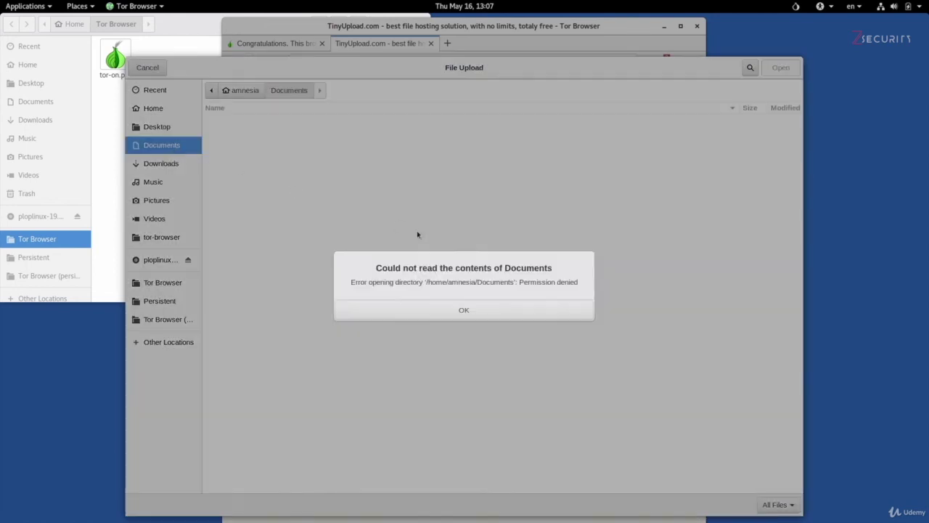
left_click(405, 314)
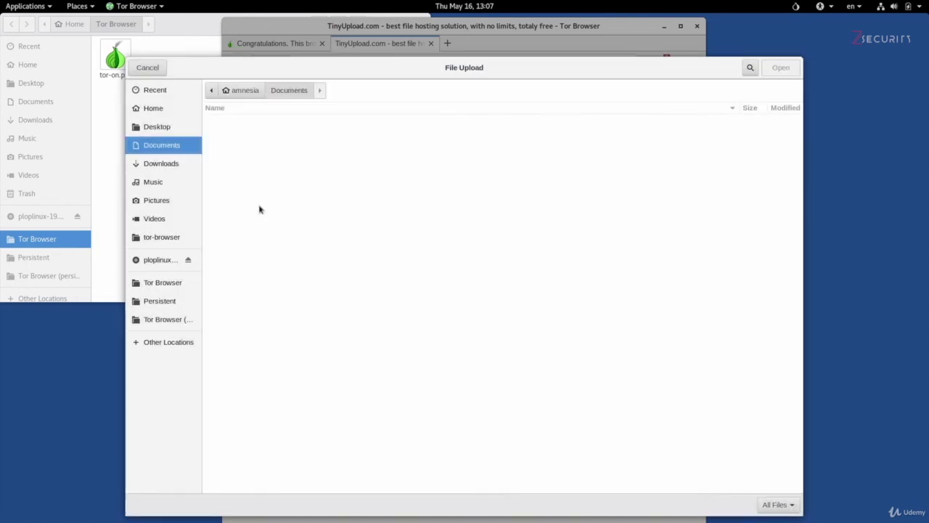
left_click(173, 167)
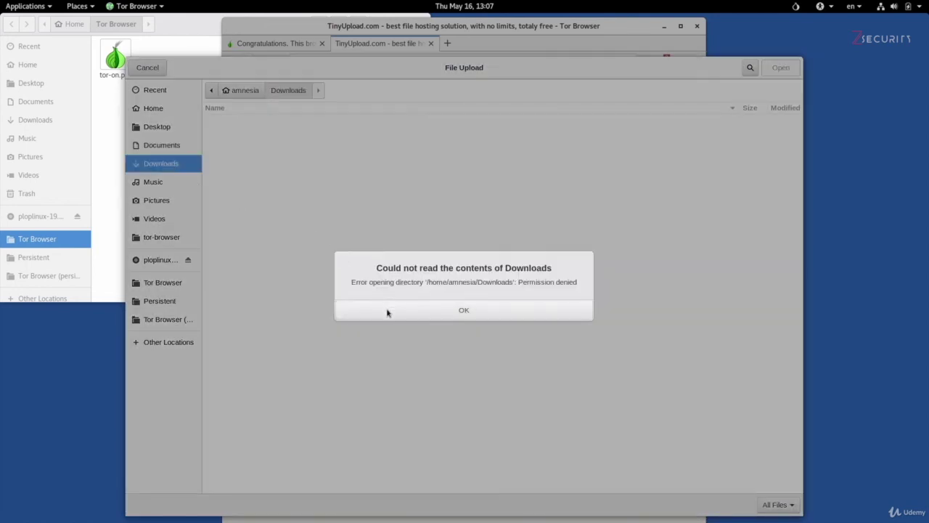
left_click(388, 312)
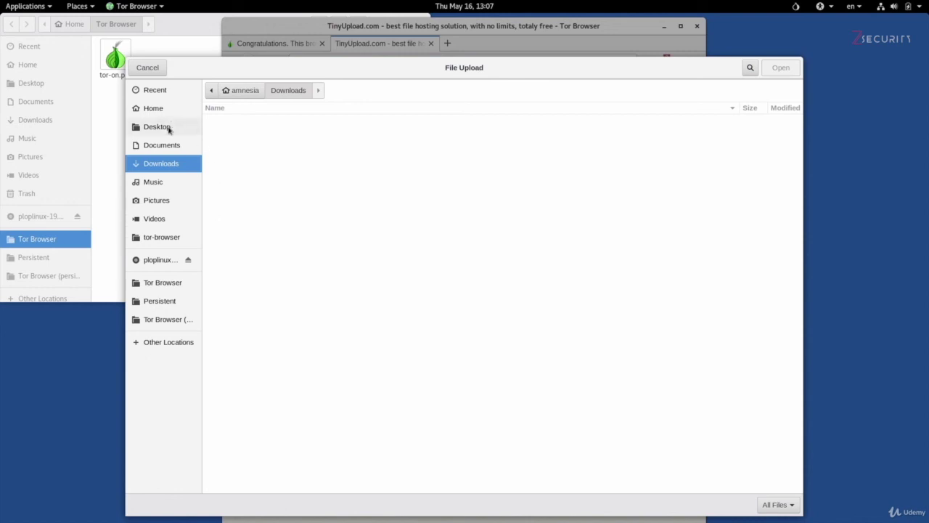
Choose tor-on.png from the home Tor Browser folder as the upload file.
left_click(170, 287)
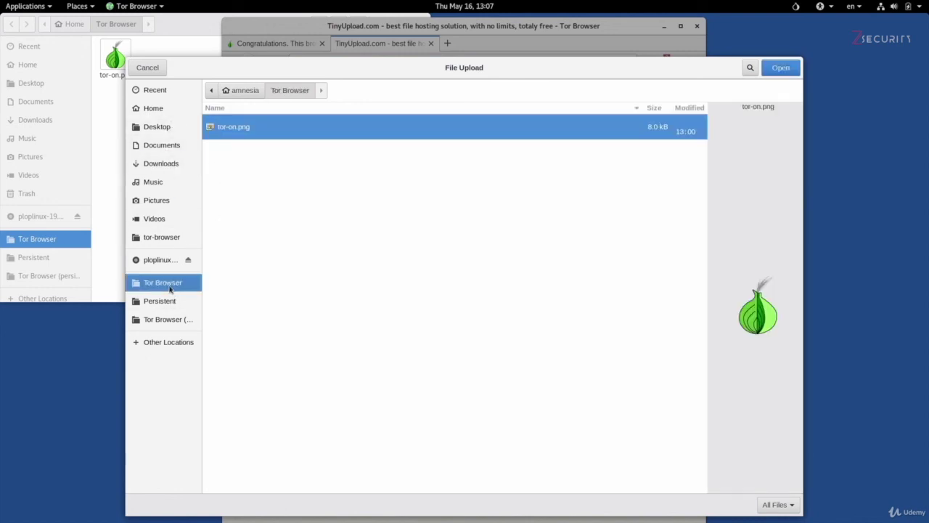
left_click(168, 319)
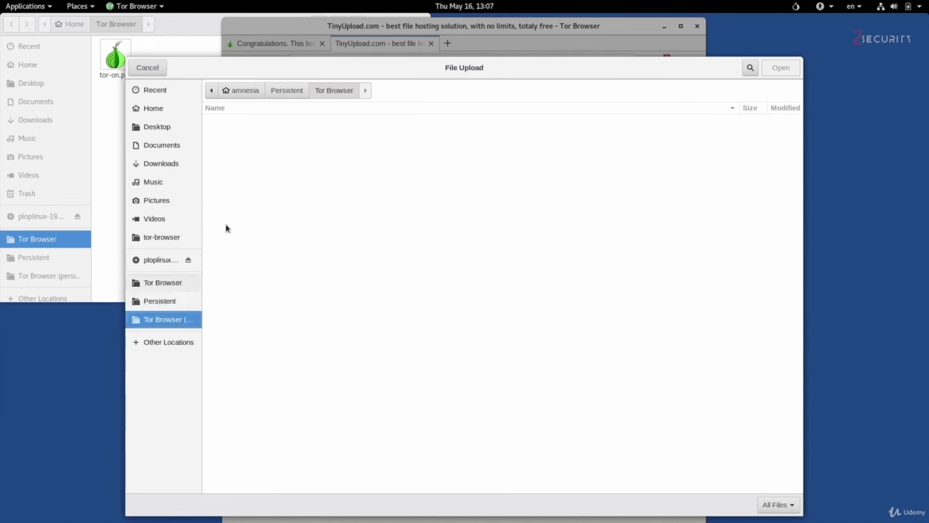
left_click(178, 284)
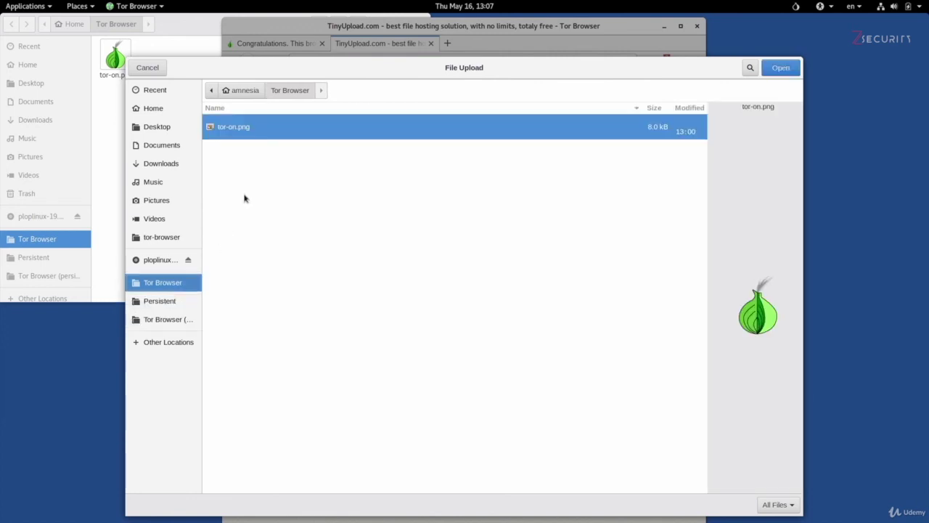
left_click(780, 67)
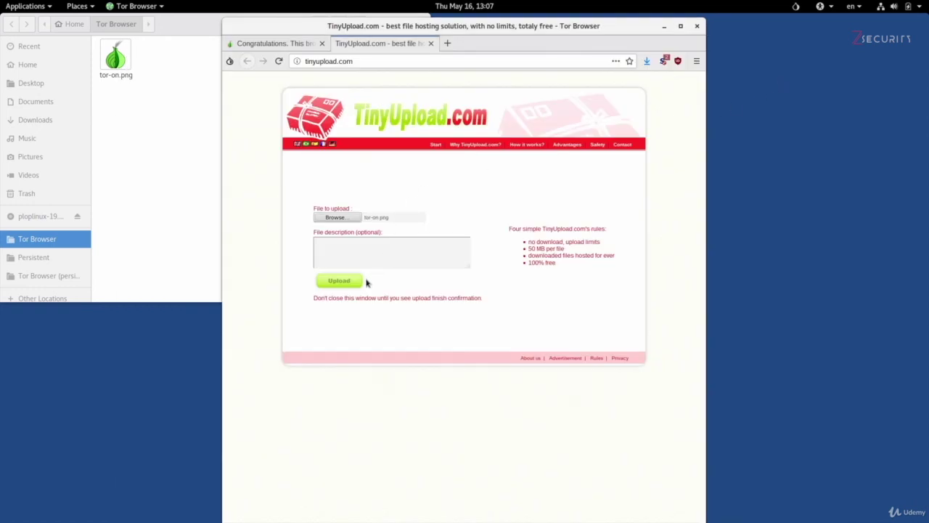